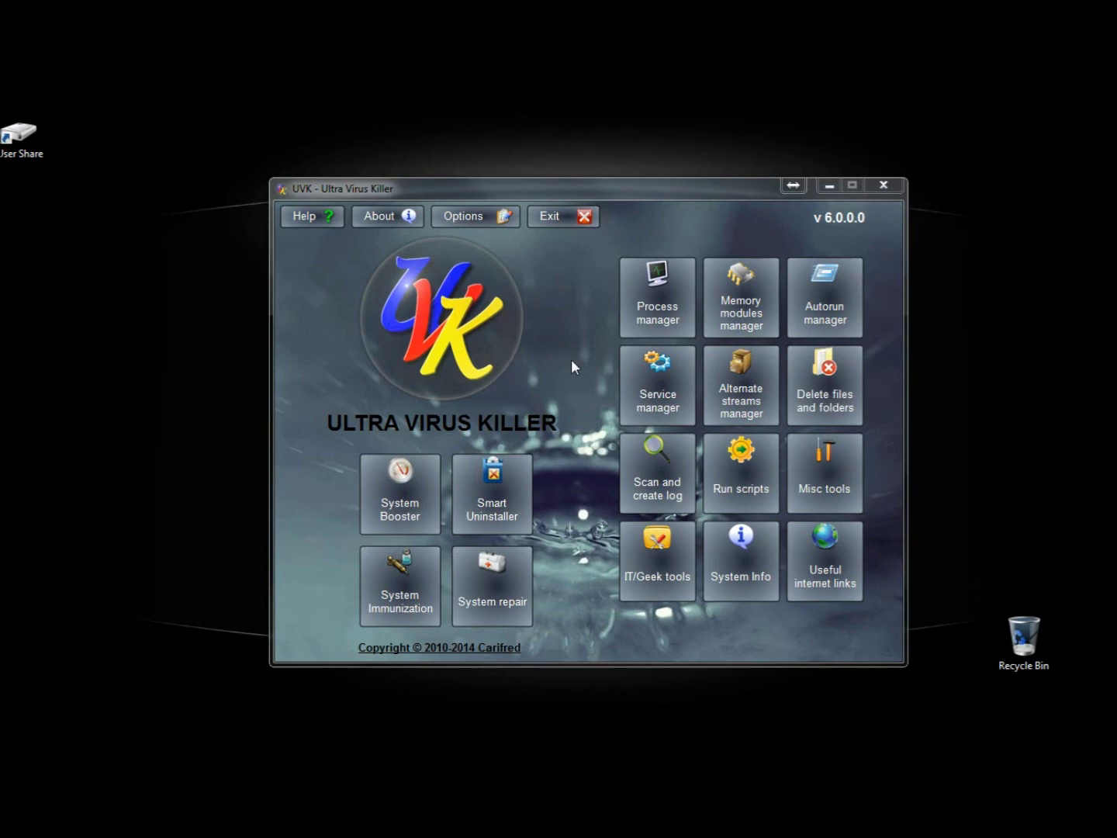
Open the Autorun manager maximized, scroll through all startup entries, and return to the list top
click(840, 283)
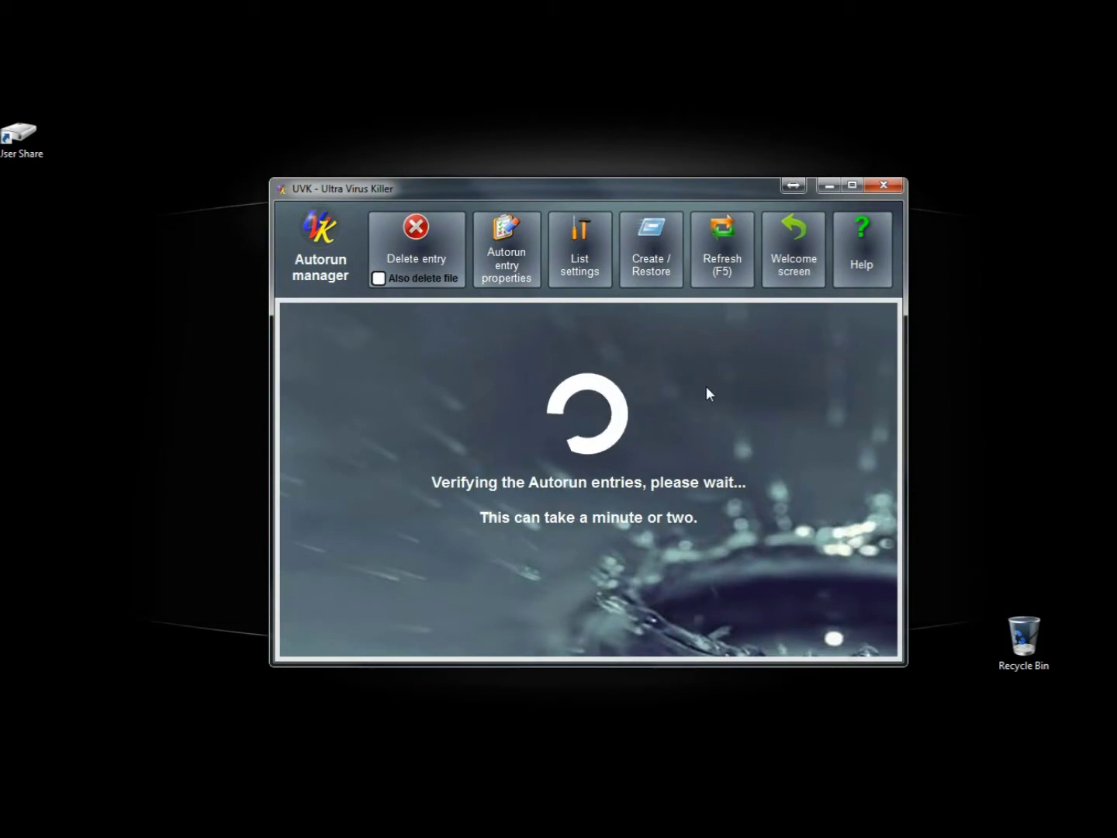
key(super+Up)
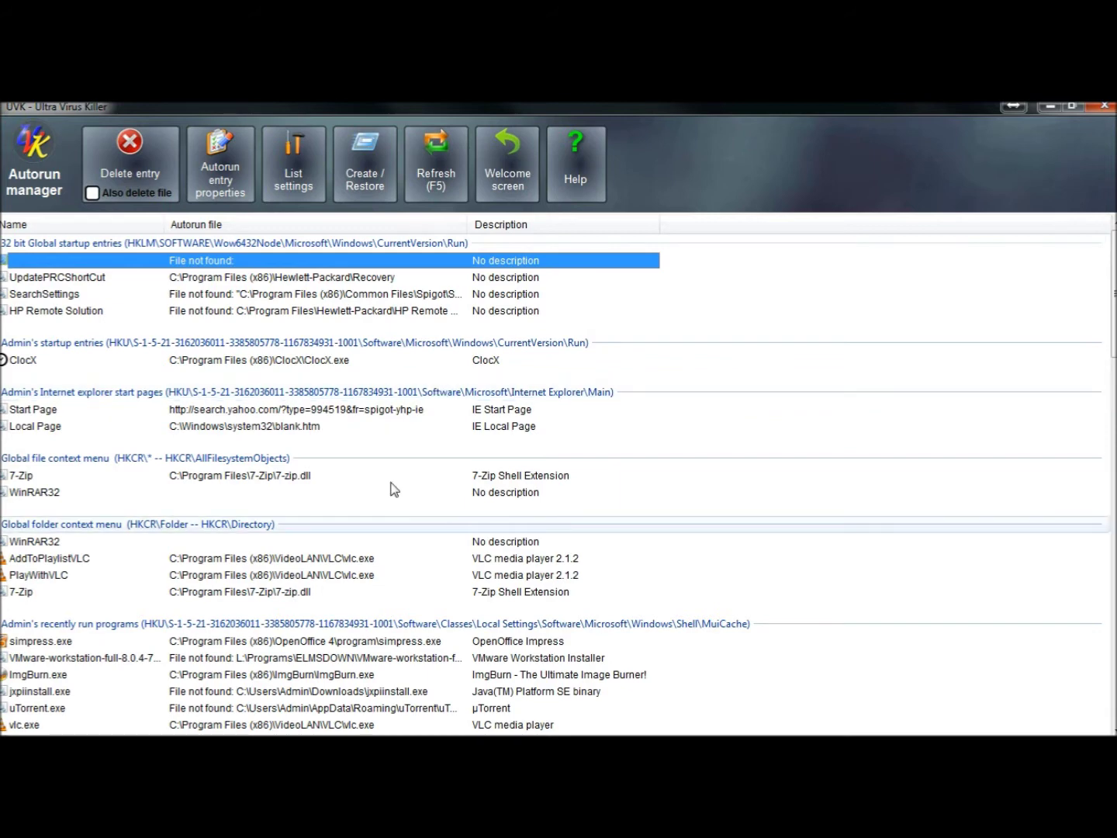
scroll(395, 489, down, 10)
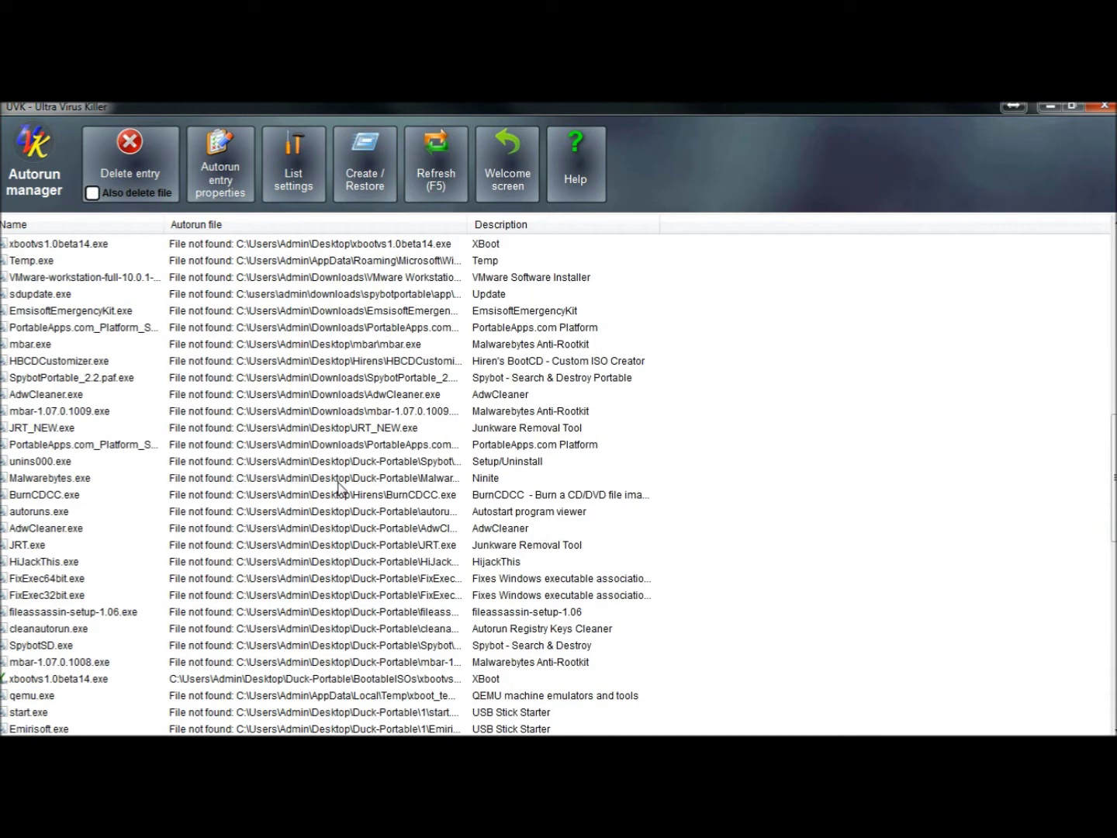
scroll(417, 516, down, 2)
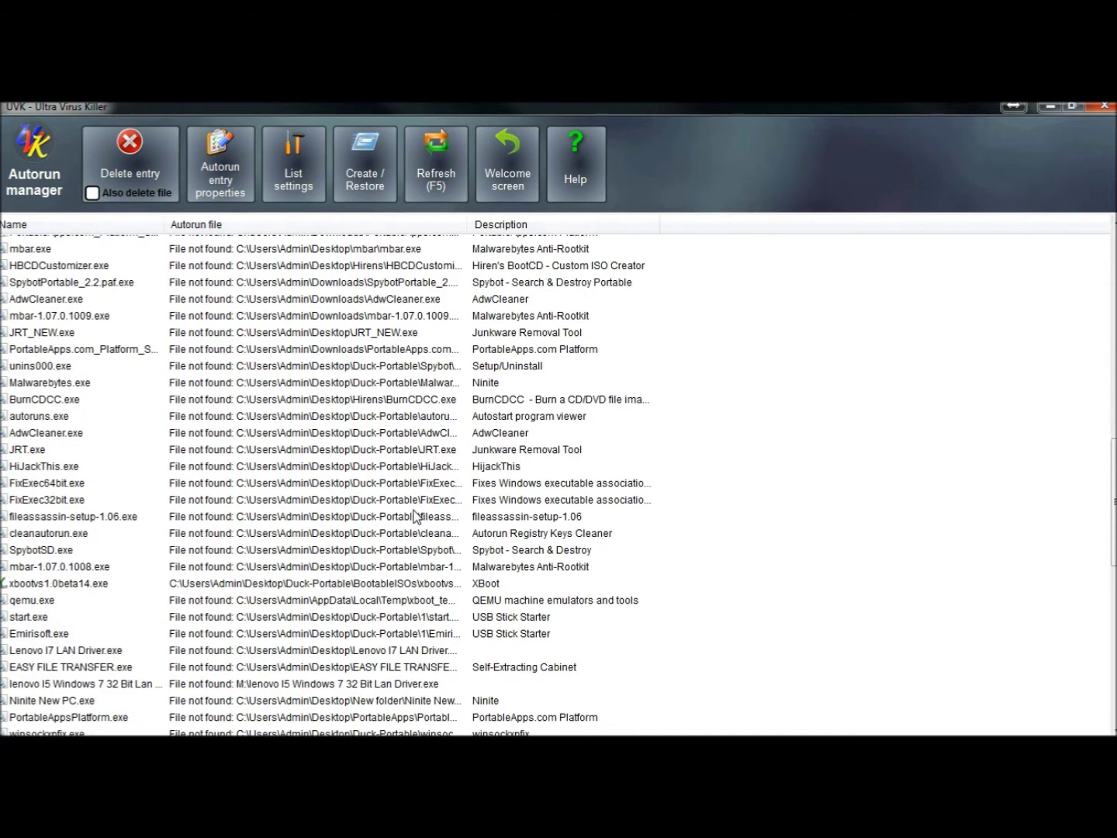
scroll(728, 486, down, 7)
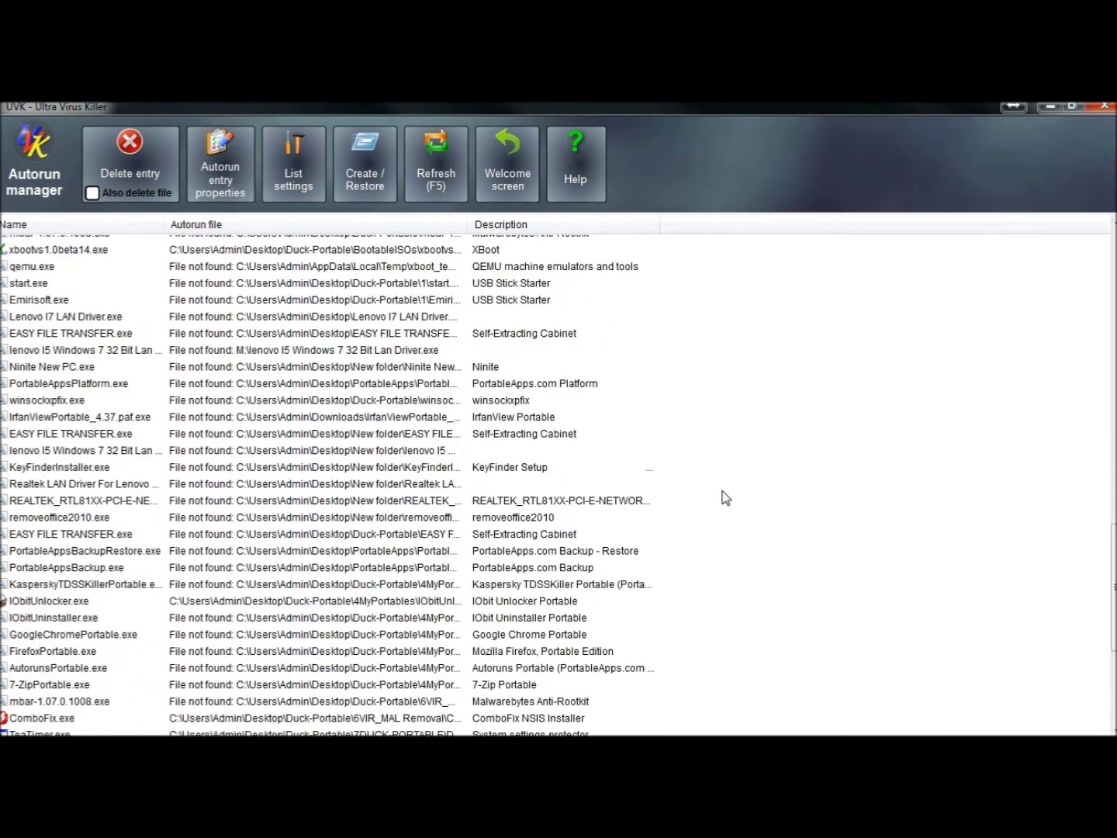
scroll(723, 500, down, 3)
click(229, 261)
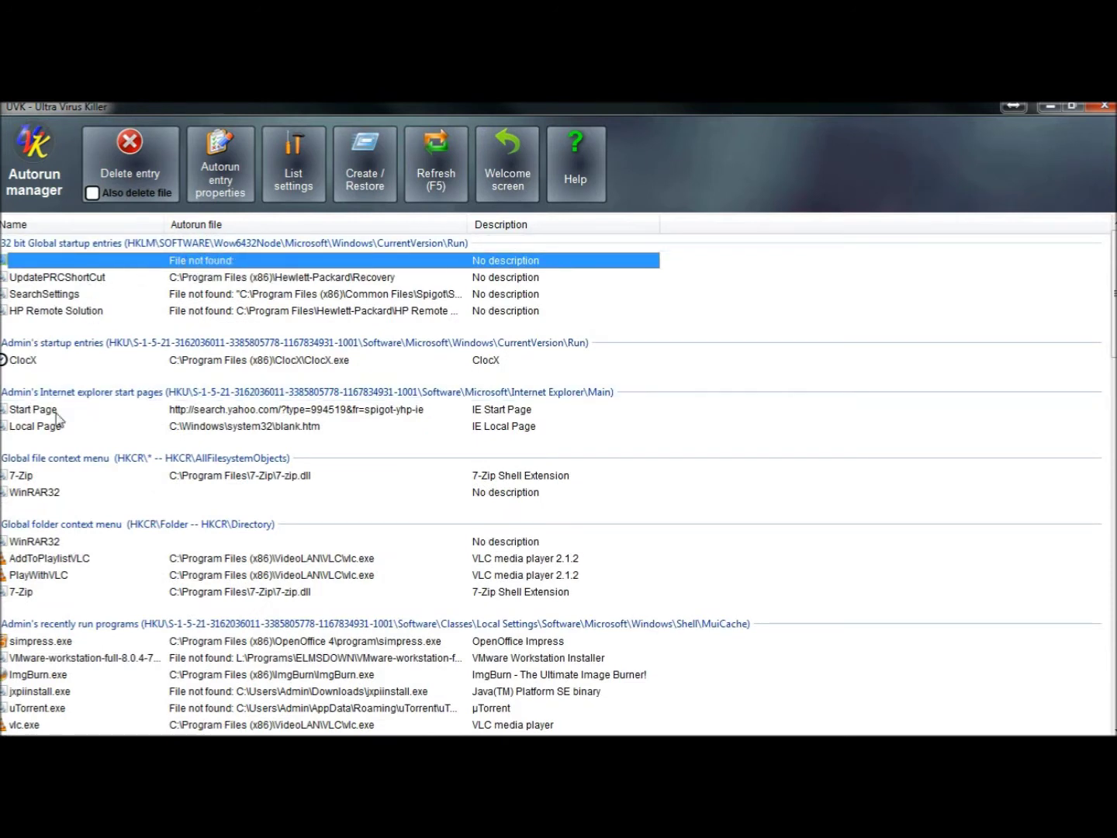
Open the Start Page entry's properties and send it to VirusTotal for a report
click(330, 412)
right_click(330, 412)
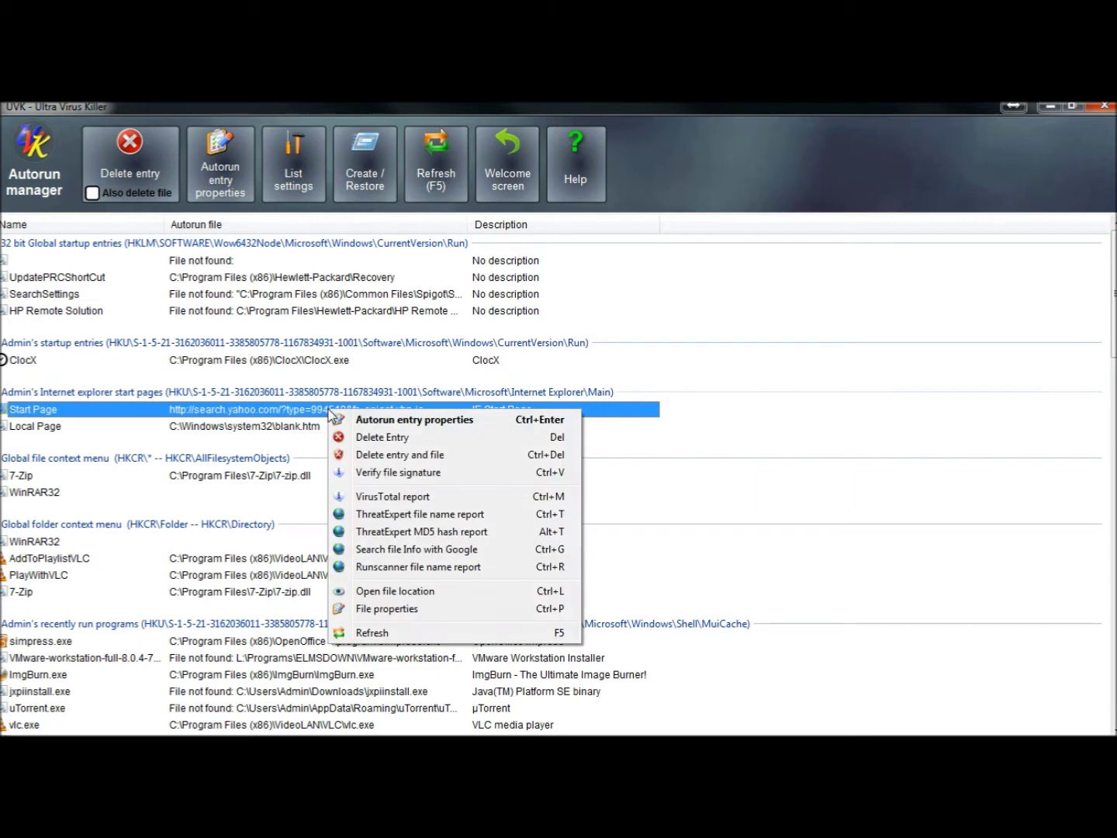
click(419, 422)
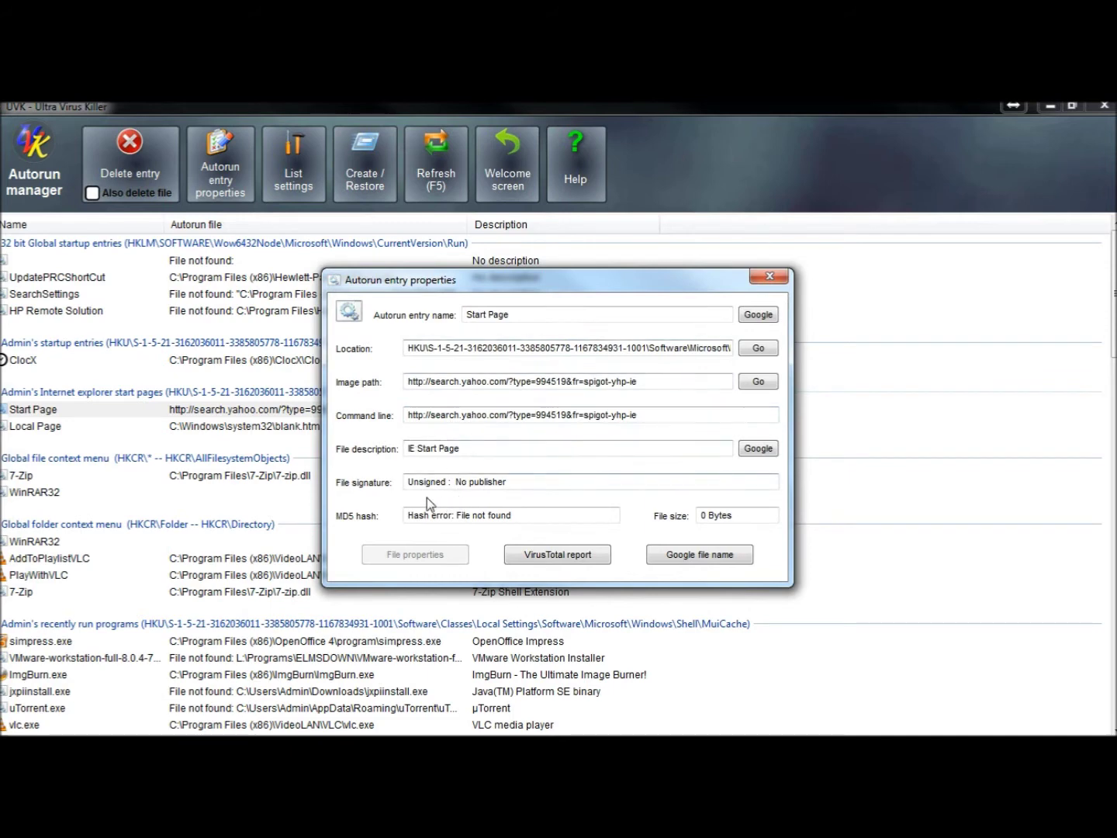
click(556, 561)
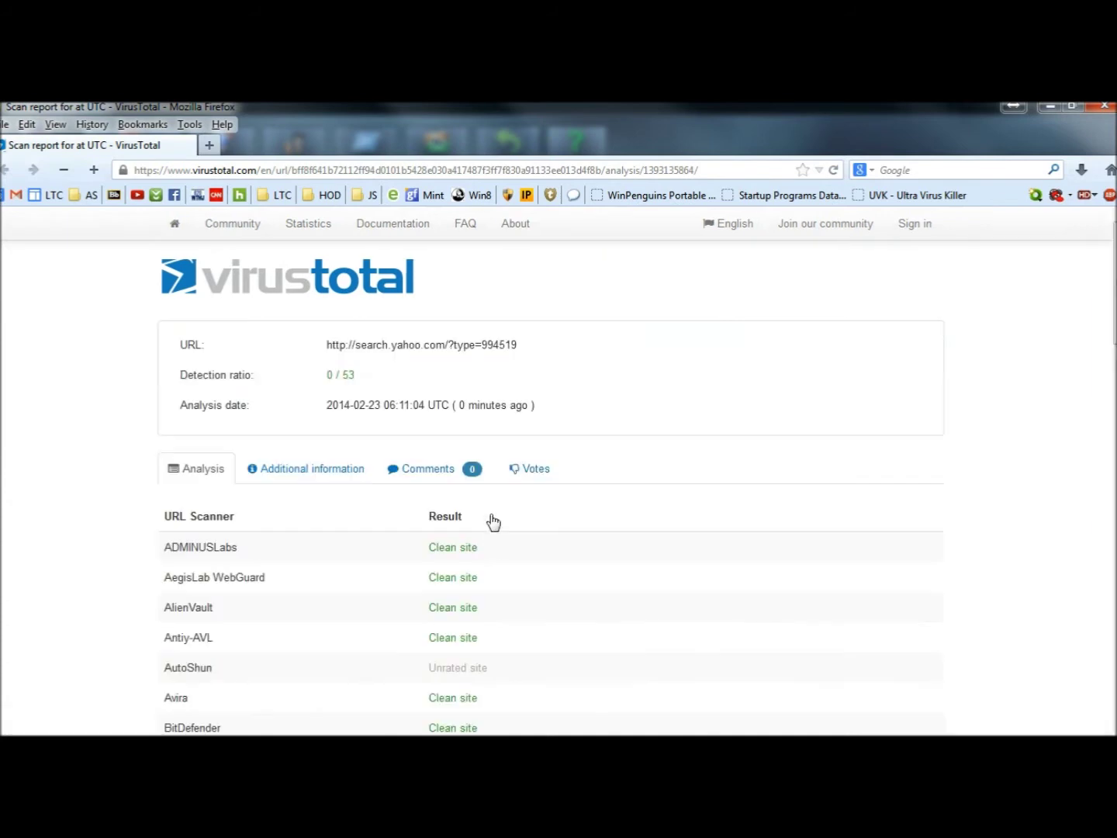
Review the 0 / 53 VirusTotal scanner results for the Start Page URL, then close Firefox
scroll(667, 565, down, 2)
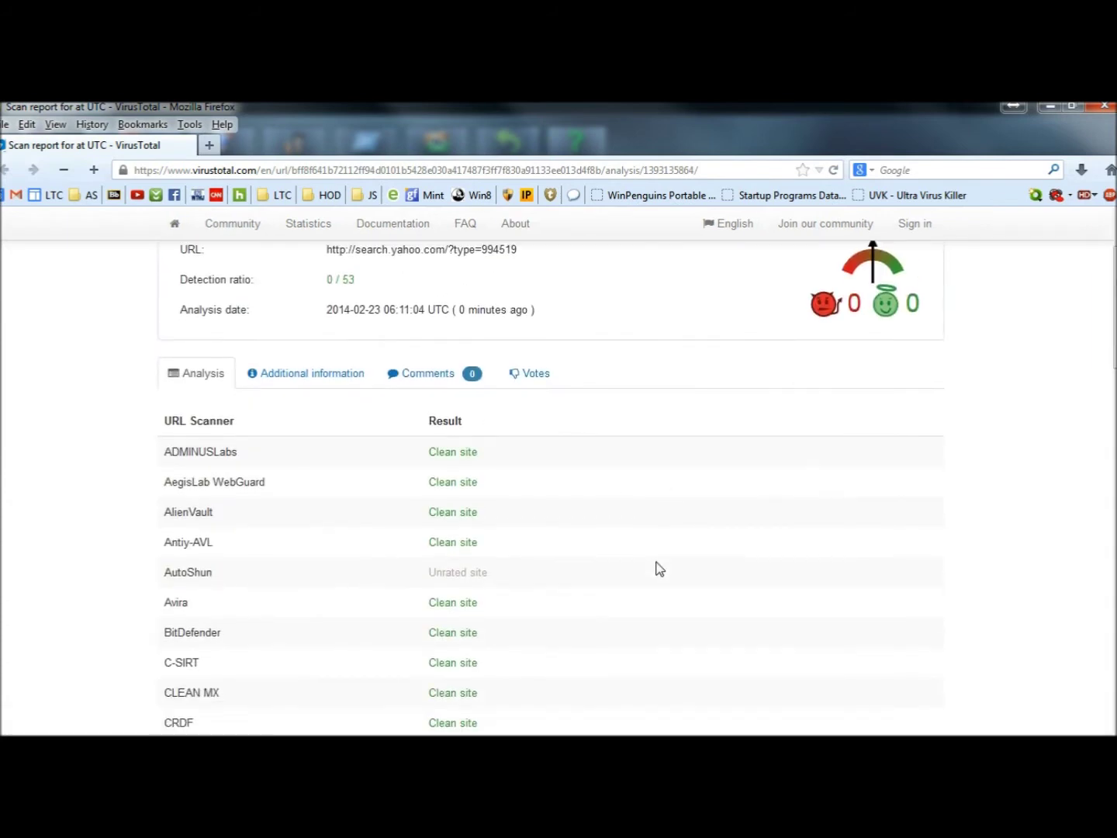
scroll(653, 565, down, 1)
scroll(652, 565, up, 3)
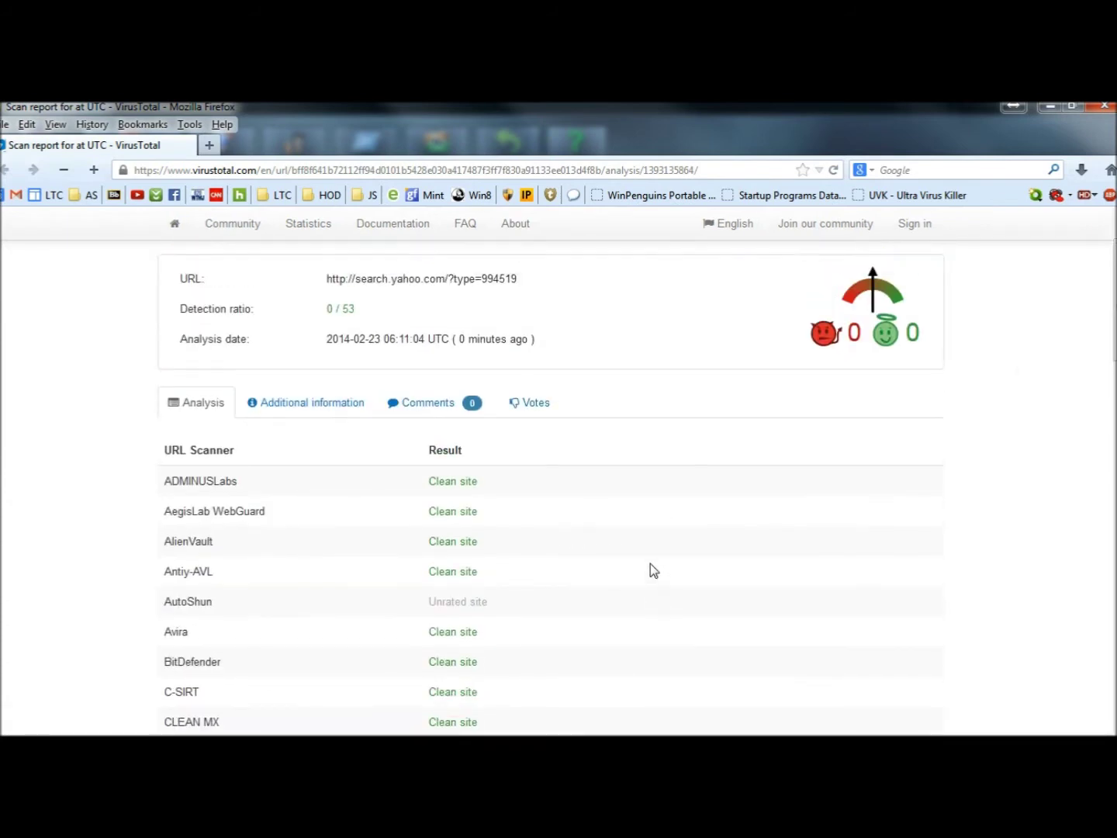
scroll(650, 563, down, 6)
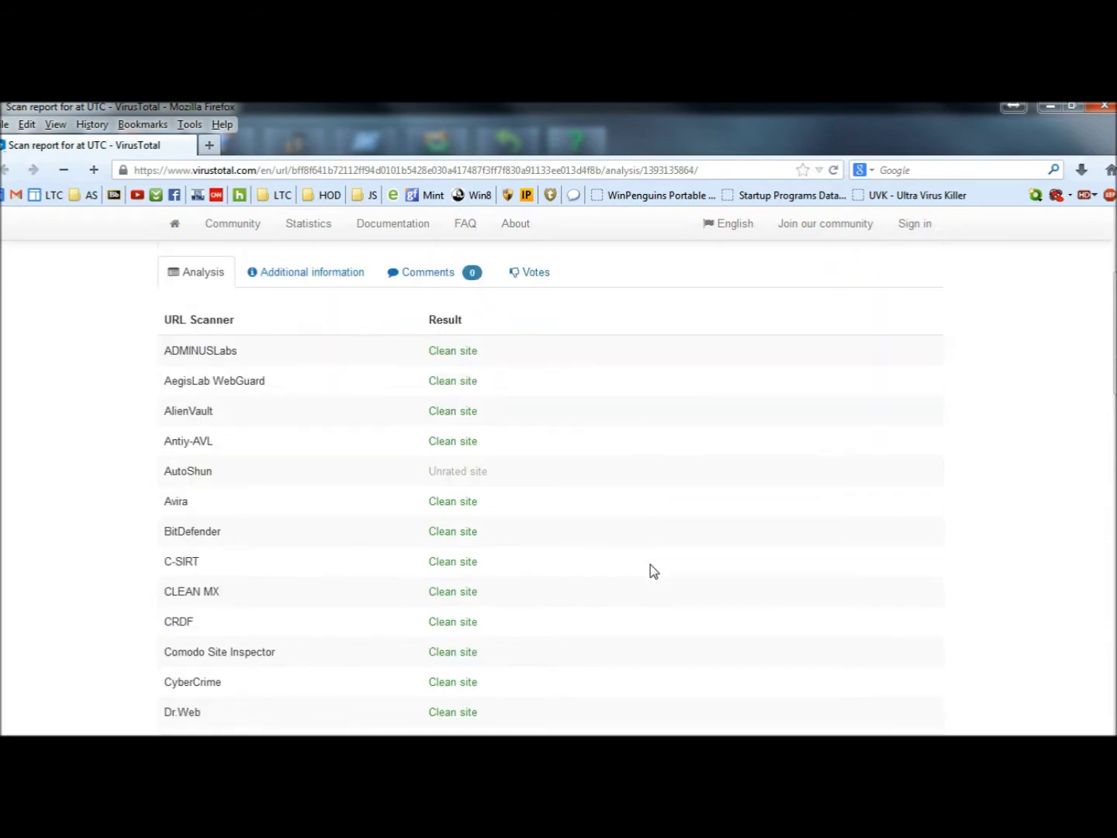
scroll(650, 564, down, 7)
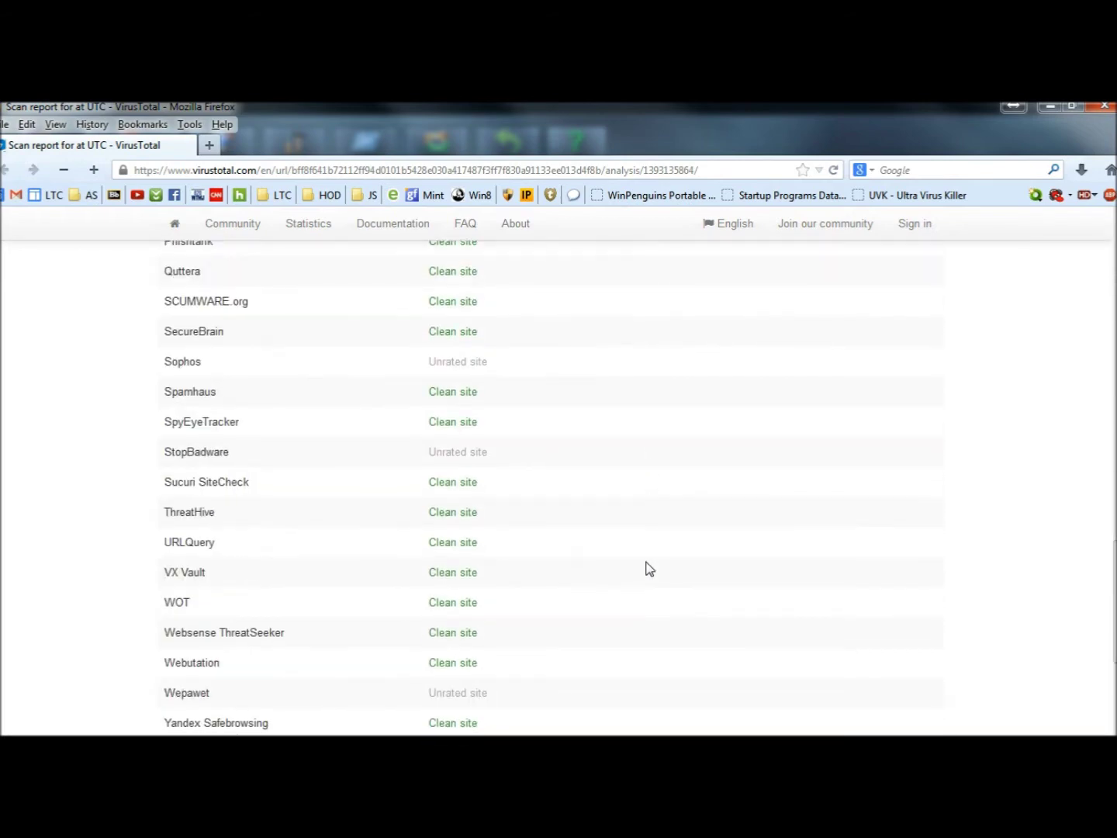
scroll(650, 570, up, 12)
scroll(649, 569, up, 1)
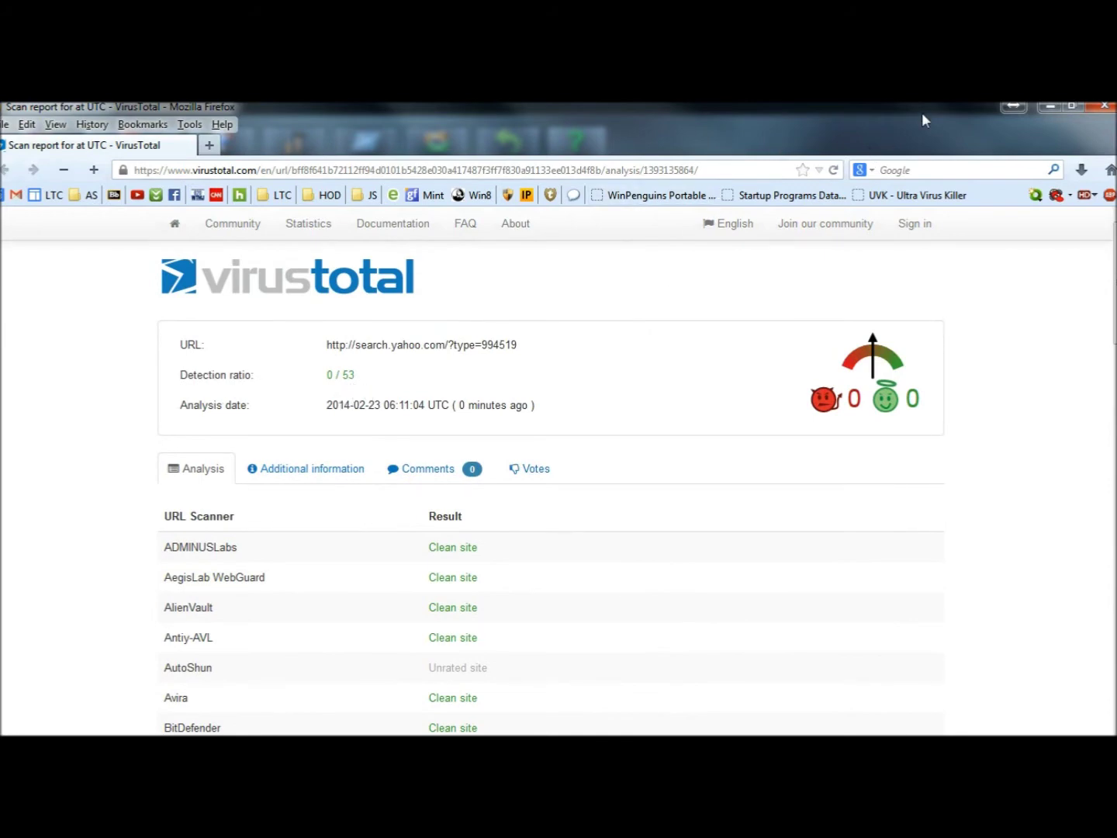
click(1092, 110)
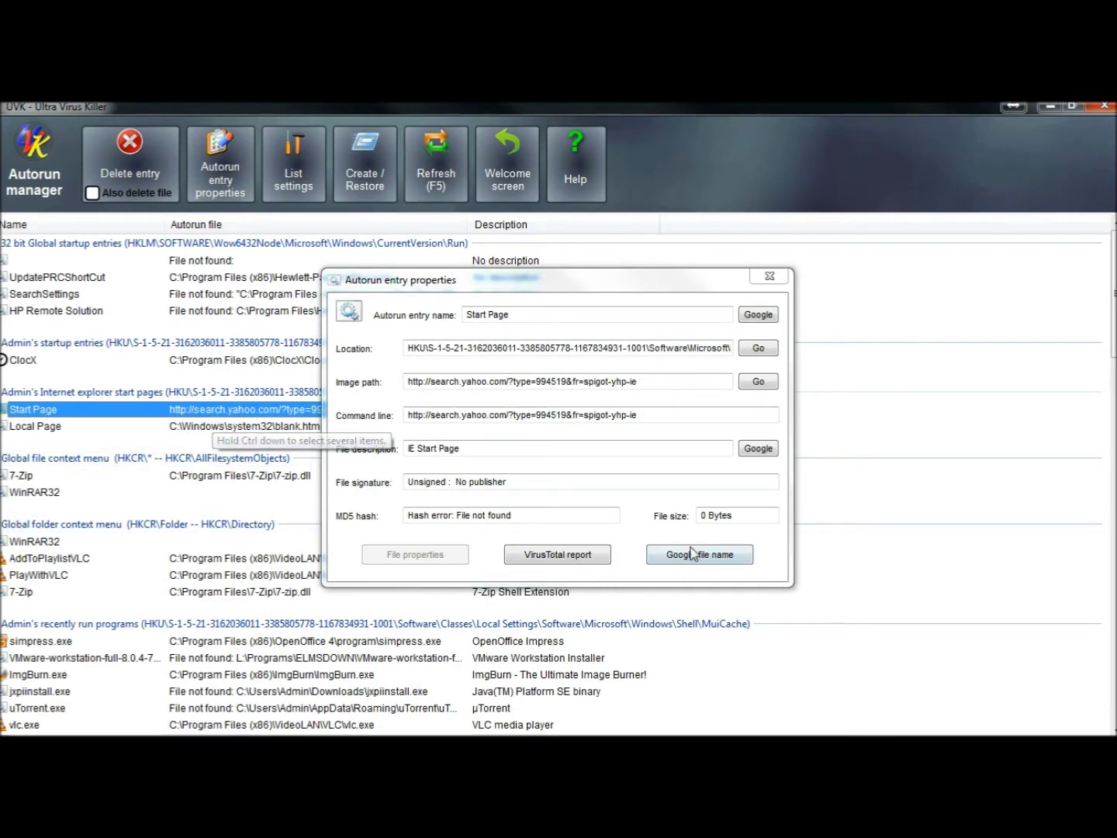
Close the Start Page properties window and bring up the Start Page entry's context menu
click(772, 284)
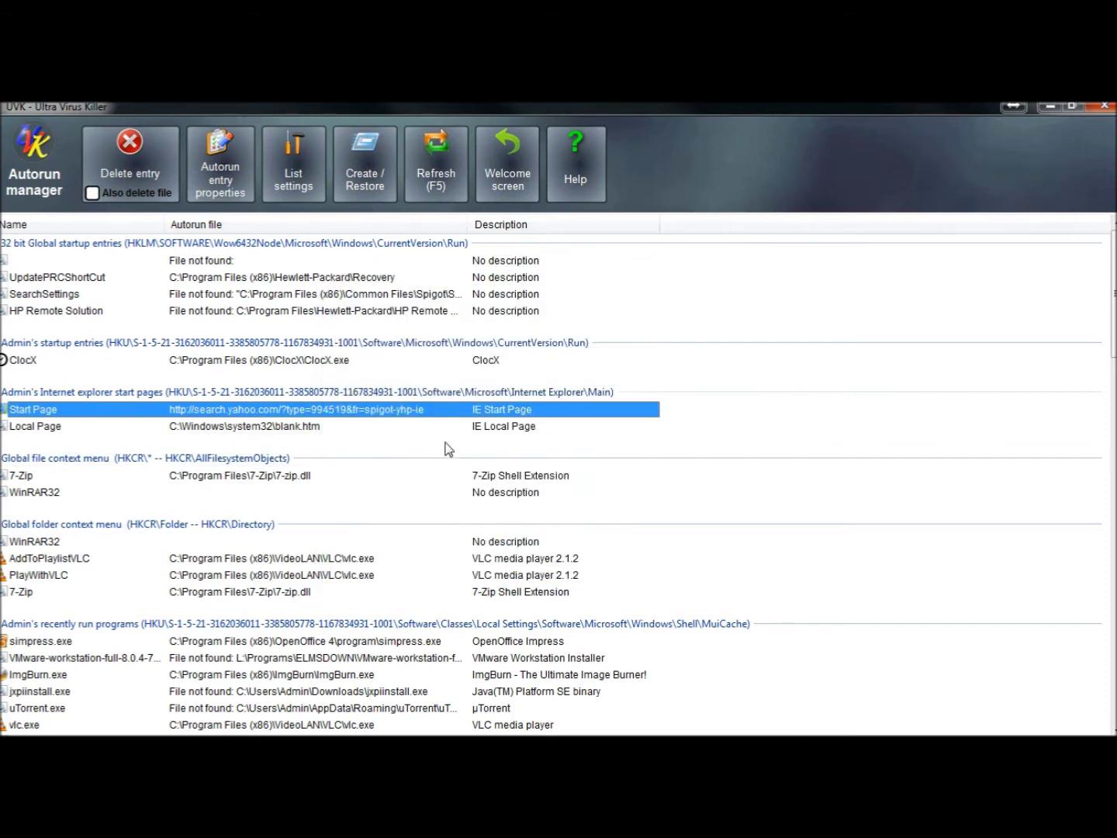
right_click(361, 412)
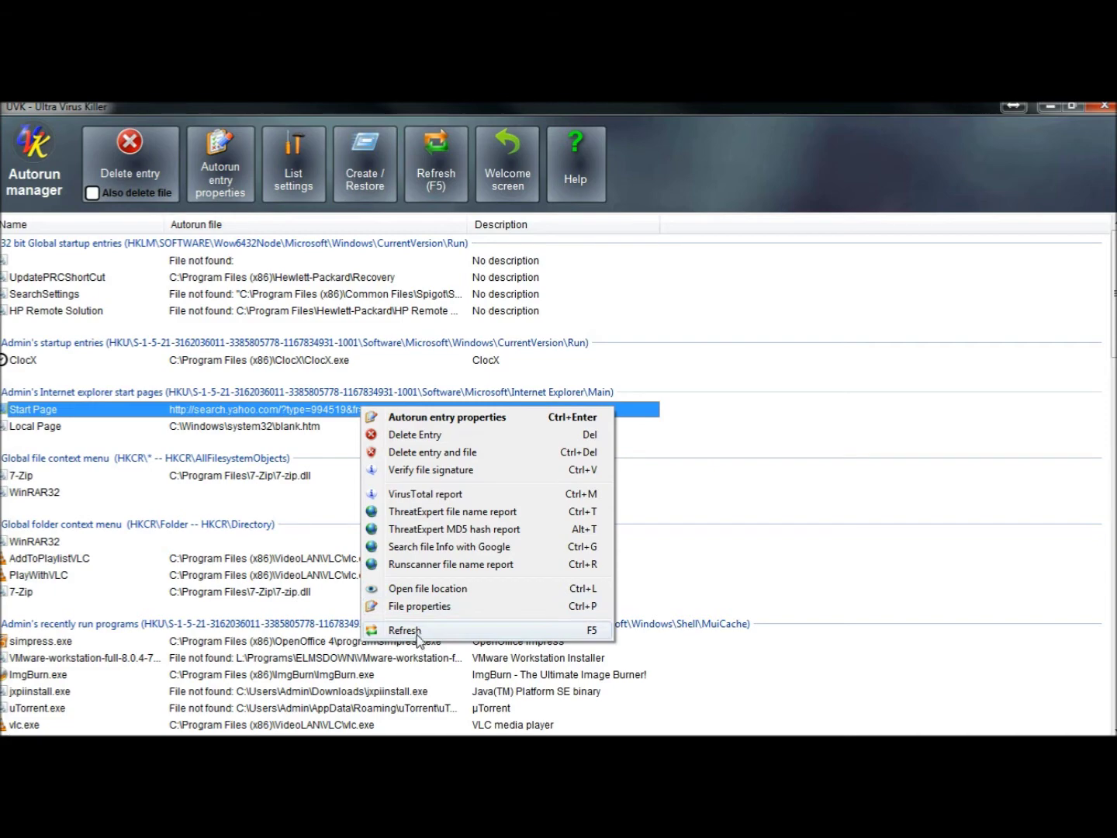
Dismiss the context menu, select the 32 bit Global startup group, browse the list, and open List settings
click(658, 249)
click(659, 248)
scroll(300, 511, down, 7)
scroll(301, 512, up, 7)
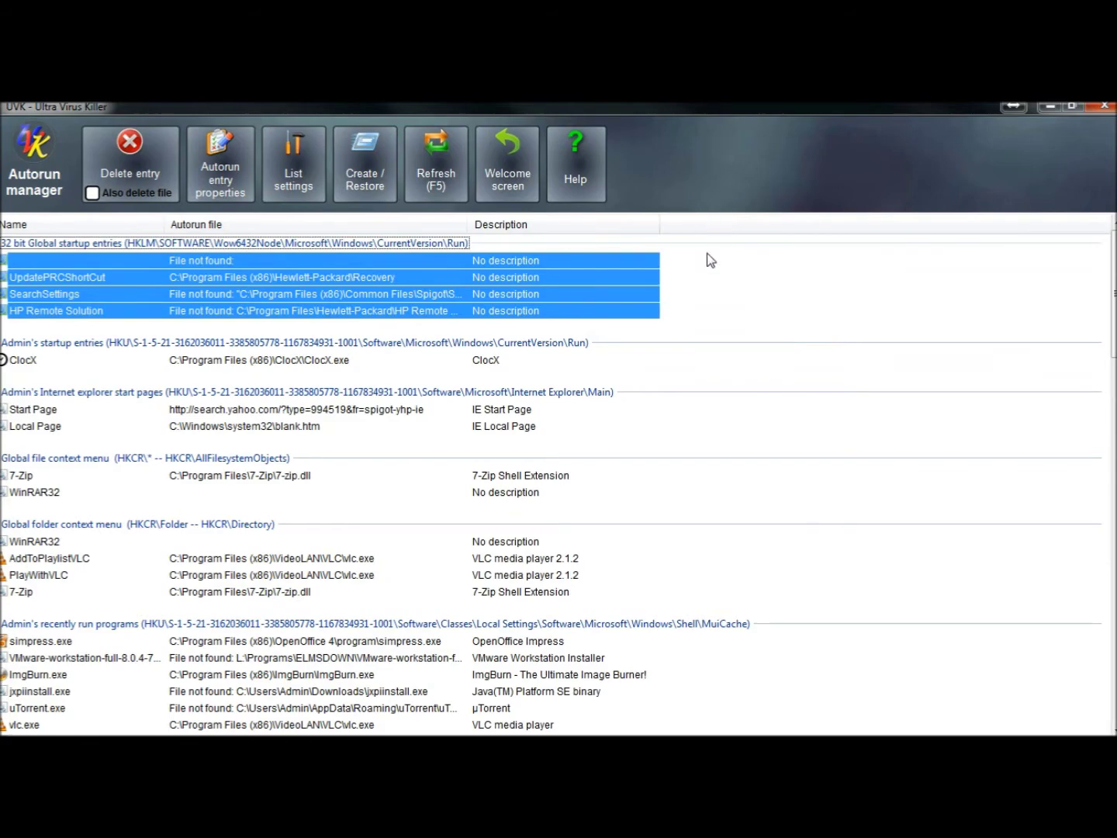
scroll(311, 511, down, 4)
scroll(266, 559, down, 20)
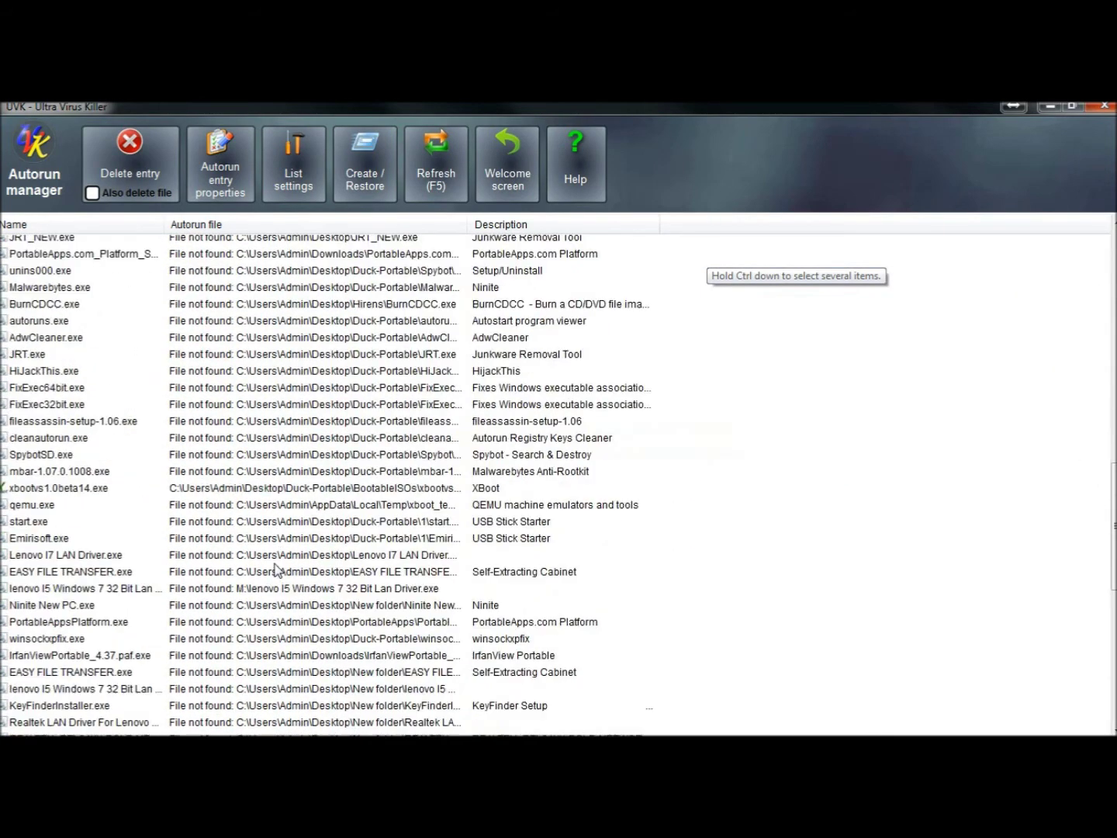
scroll(276, 572, down, 3)
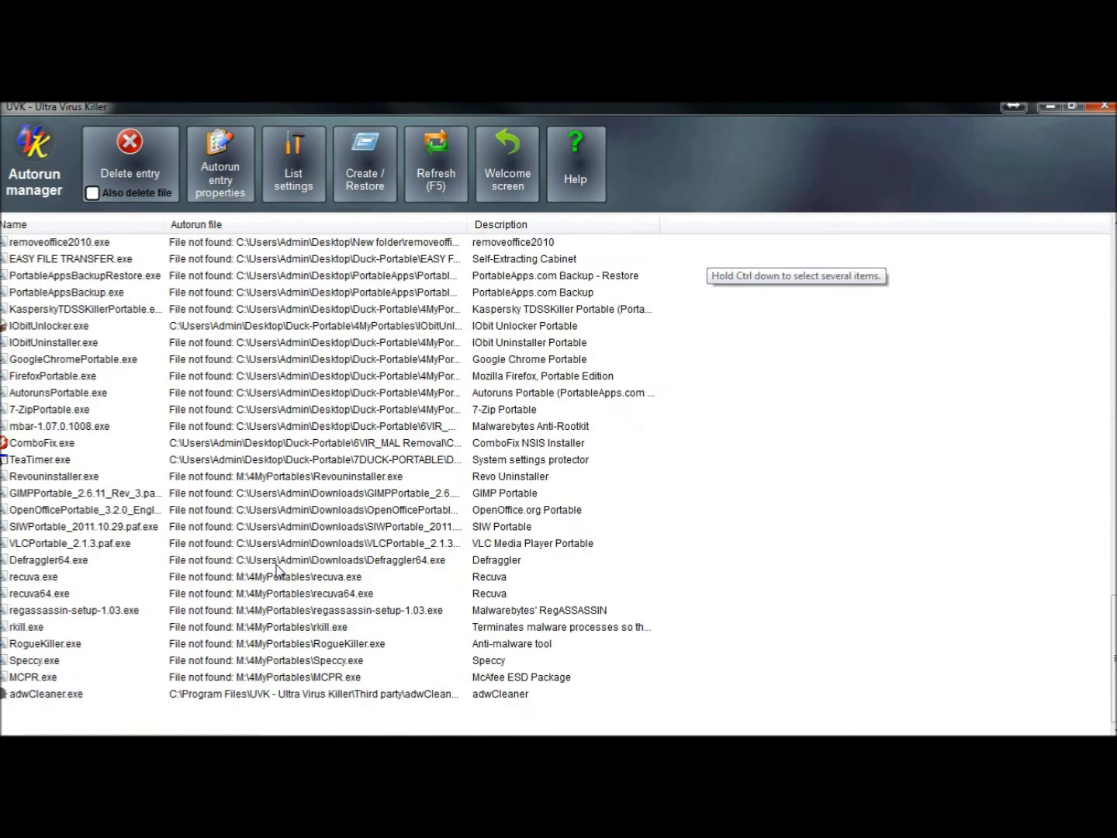
scroll(278, 571, up, 8)
scroll(277, 571, up, 15)
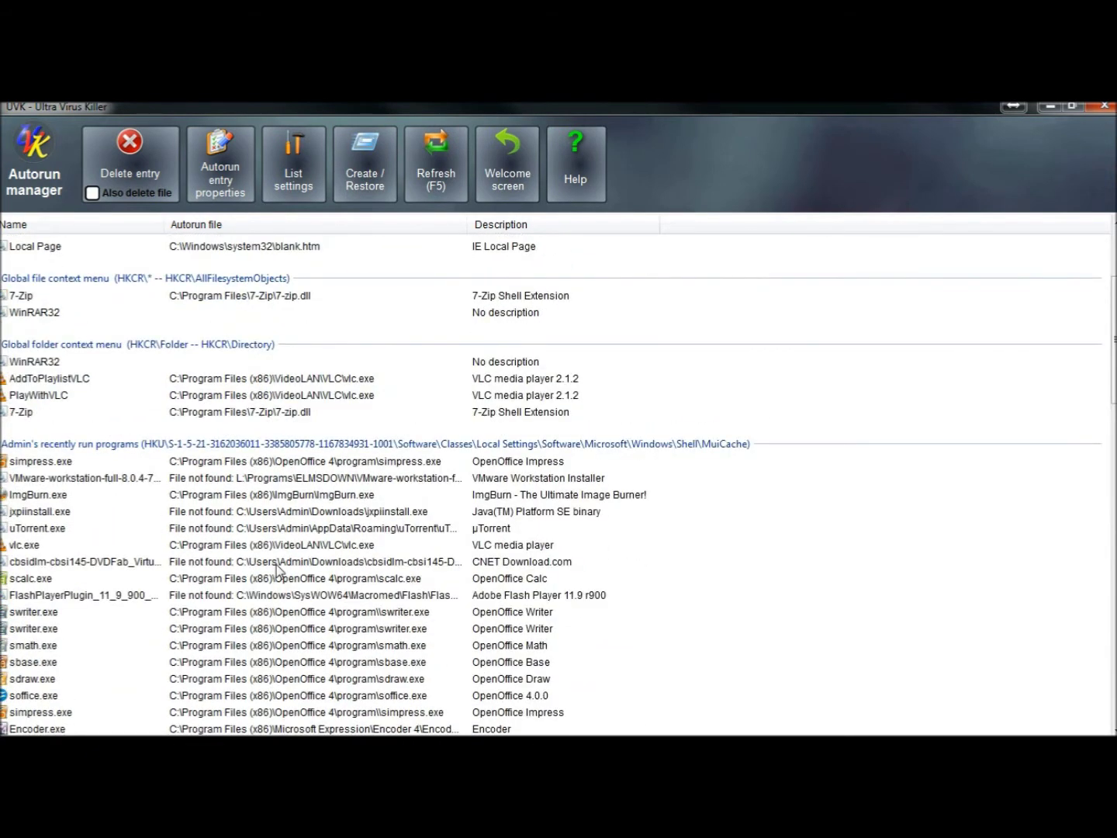
scroll(276, 569, up, 4)
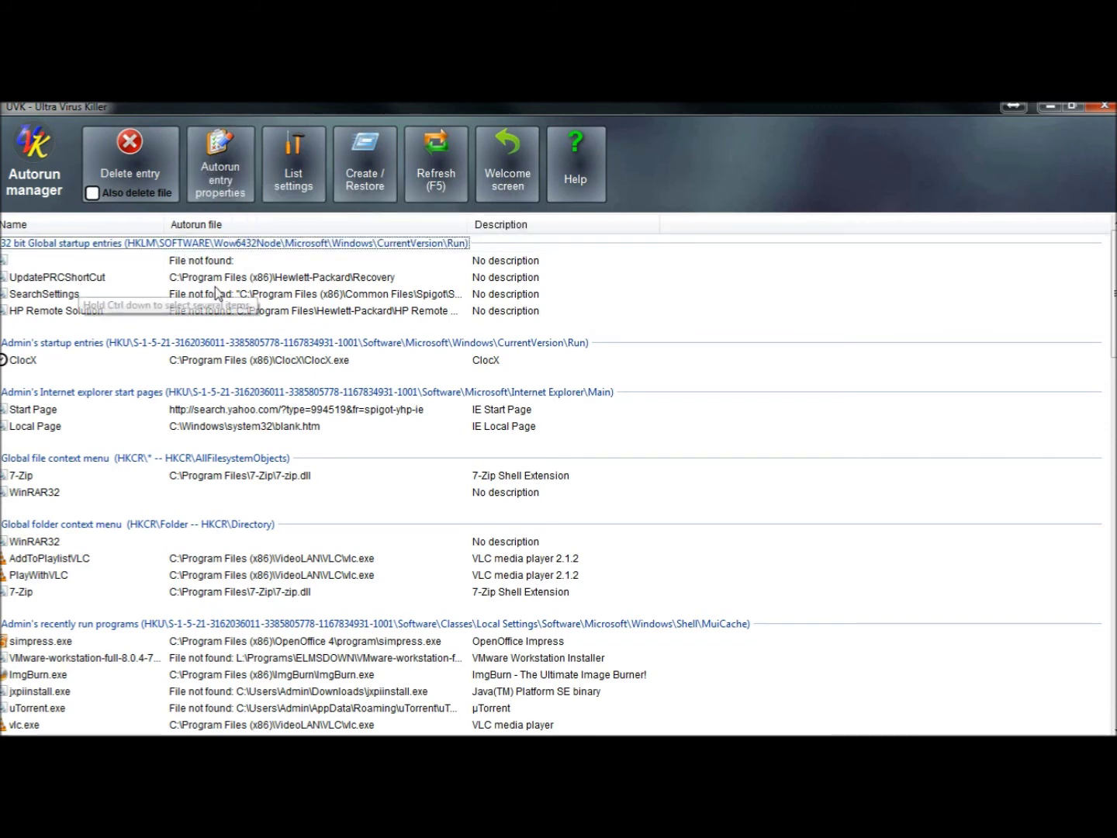
click(294, 180)
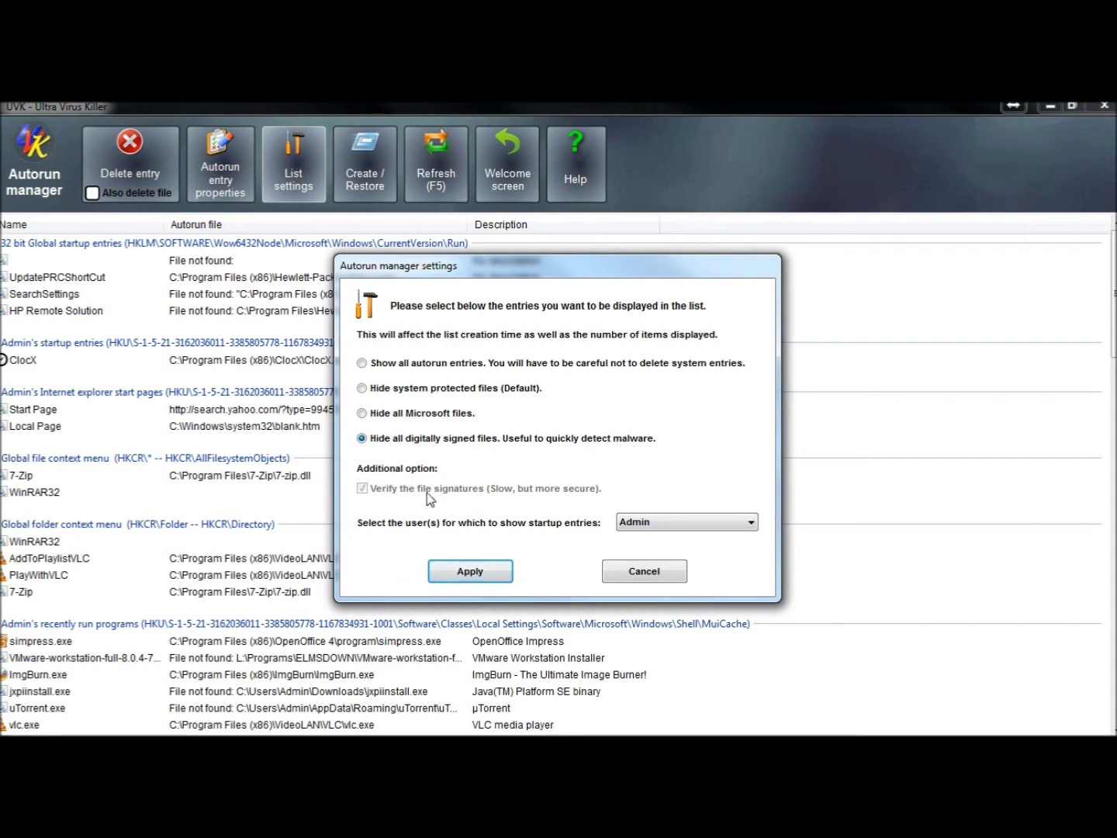
Apply the Autorun manager settings hiding all digitally signed files, keeping the Admin user selected
click(649, 525)
click(649, 525)
click(460, 573)
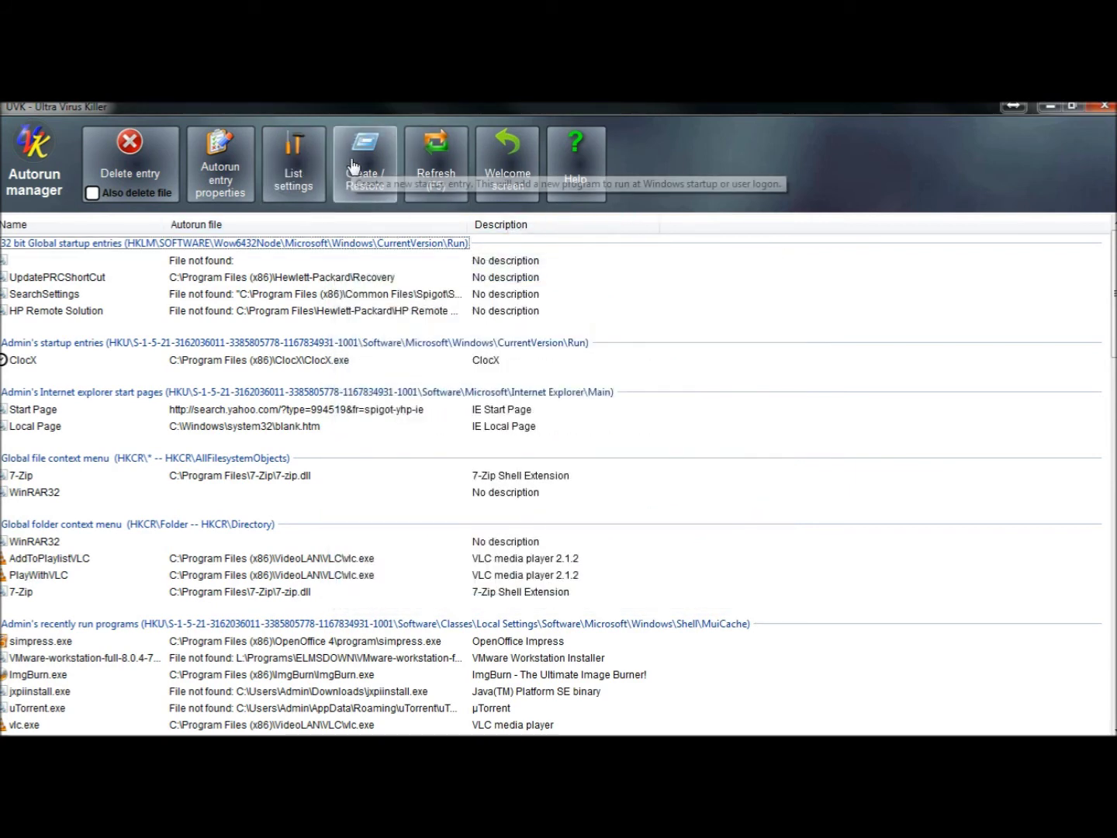
Refresh the Autorun manager list with F5's Refresh button
click(431, 186)
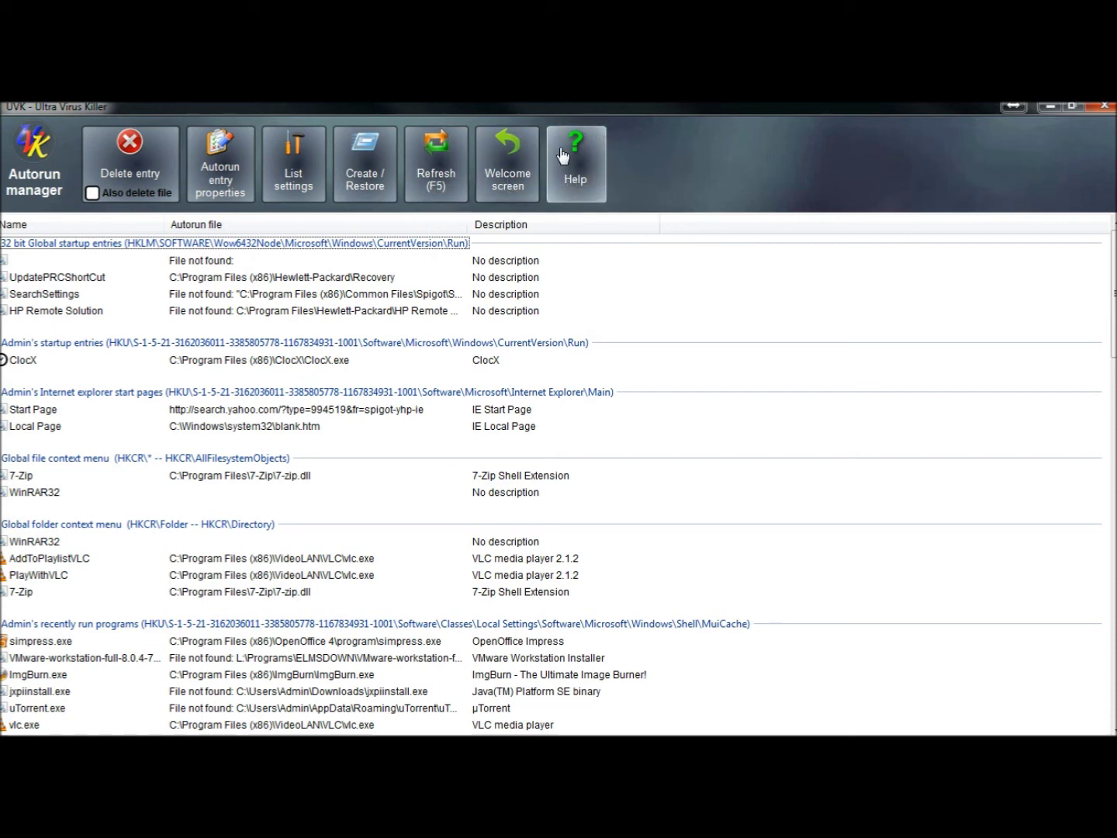
Go back to UVK's Welcome screen with the tool tiles
click(501, 173)
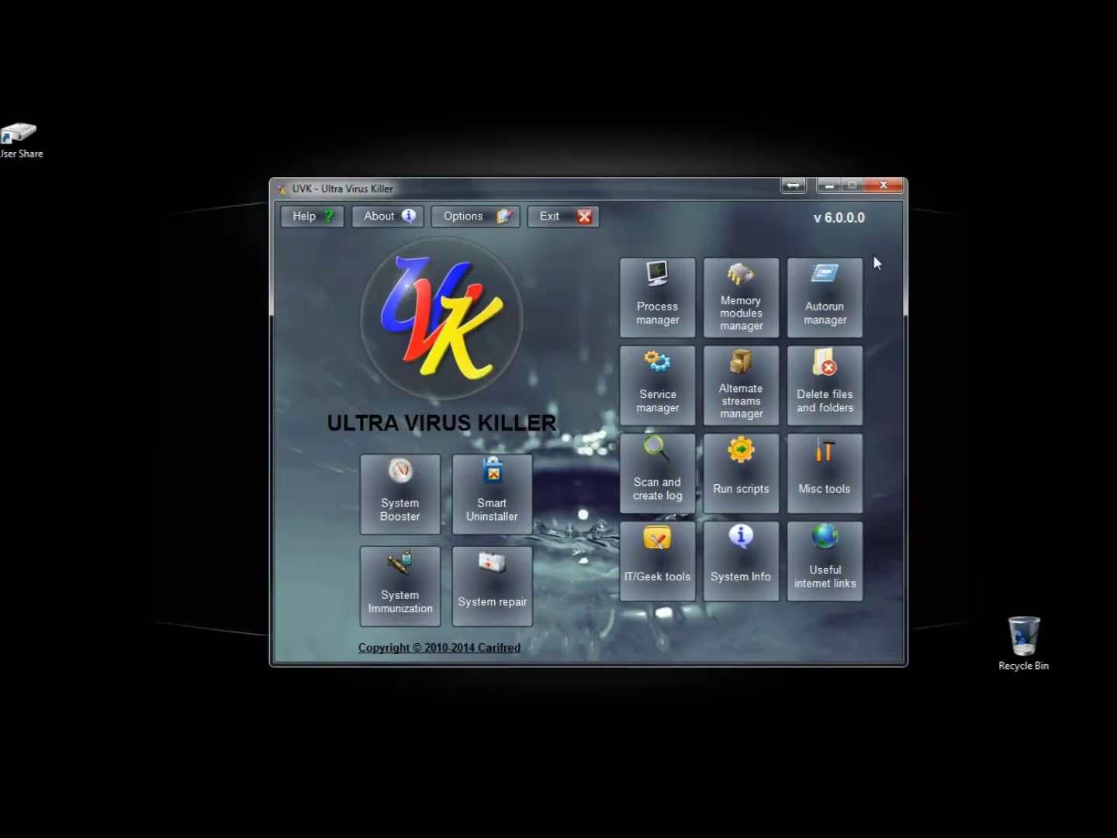